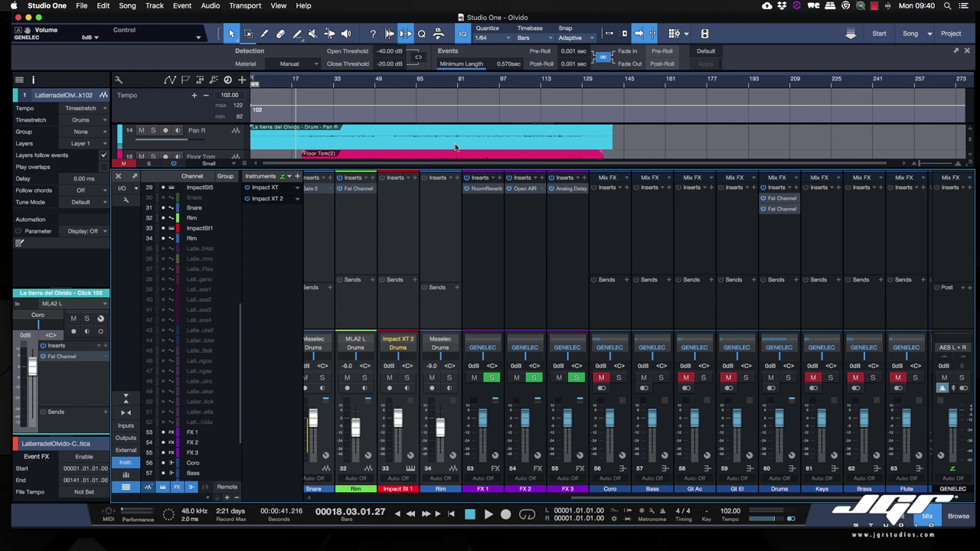
- Play the soloed bass track from about bar 10 and raise the main output fader to +10.0 dB
scroll(454, 143, down, 3)
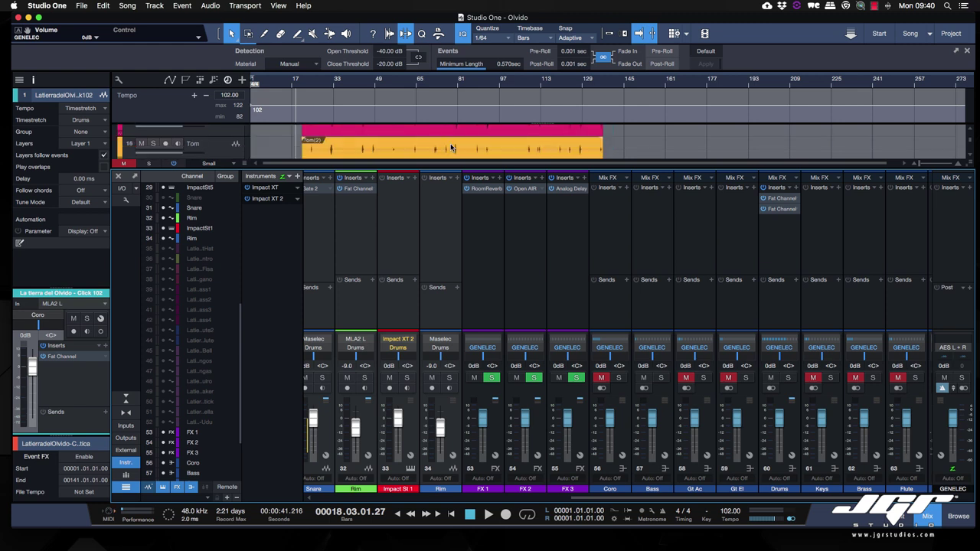
scroll(451, 148, up, 8)
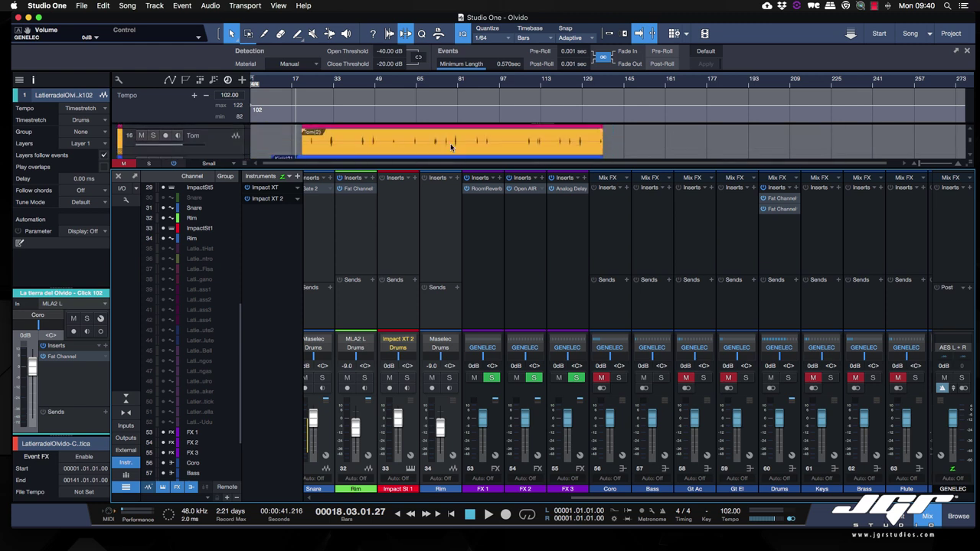
scroll(451, 148, down, 1)
scroll(451, 147, down, 10)
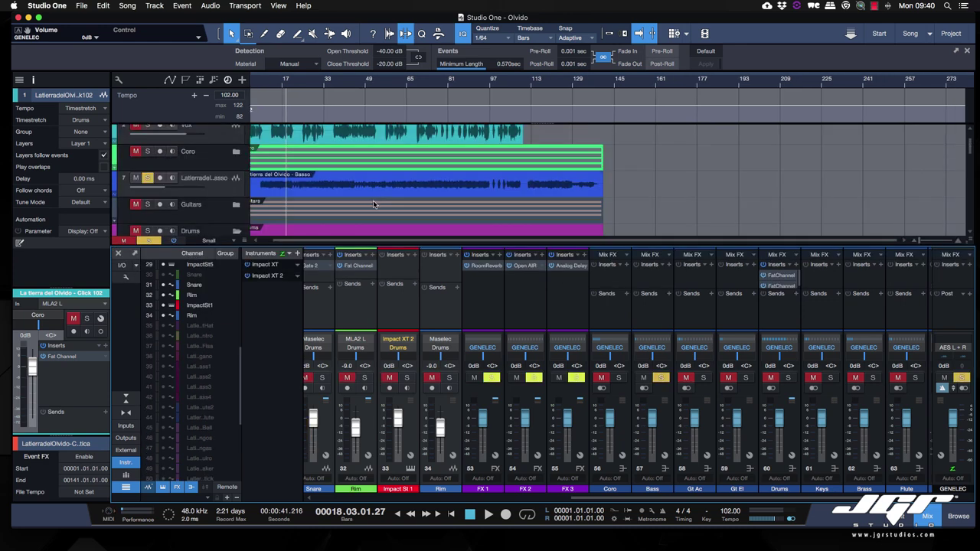
scroll(284, 109, left, 1)
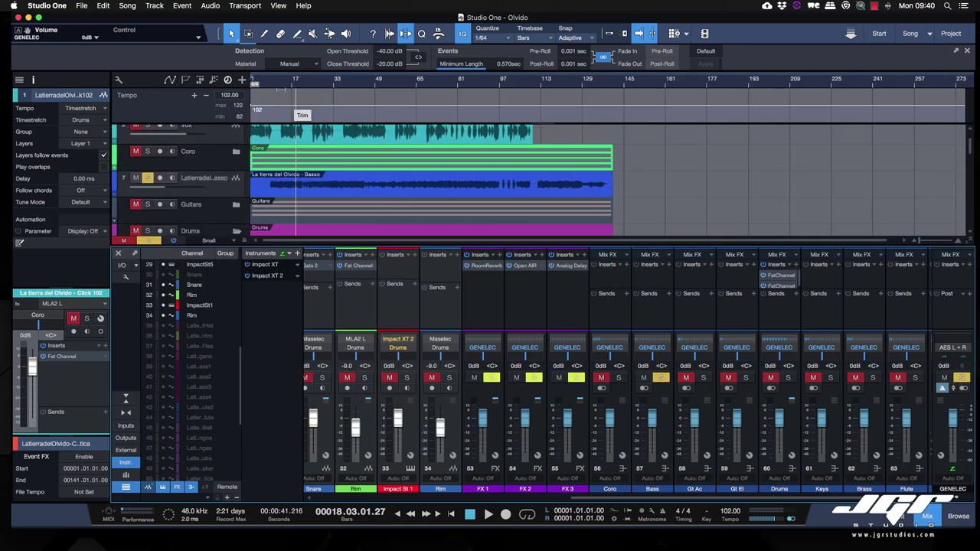
click(274, 84)
key(space)
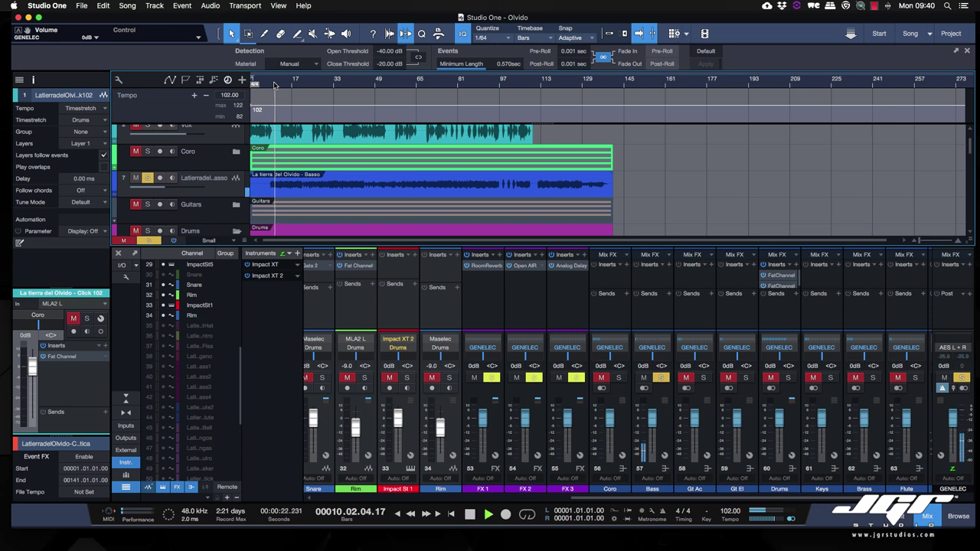
drag(952, 419, 954, 400)
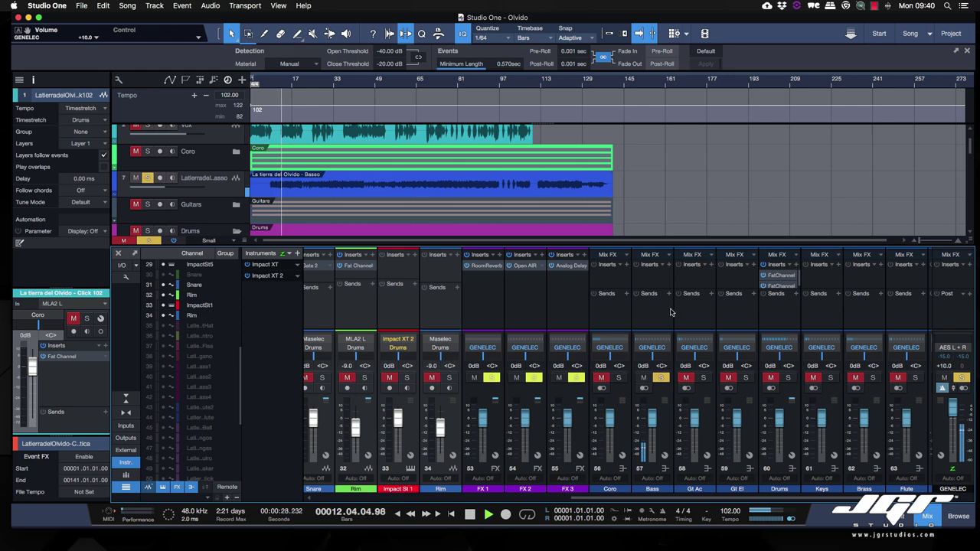
- Enlarge the mixer's insert area and add the Ampire amp simulator to the Bass bus
click(656, 317)
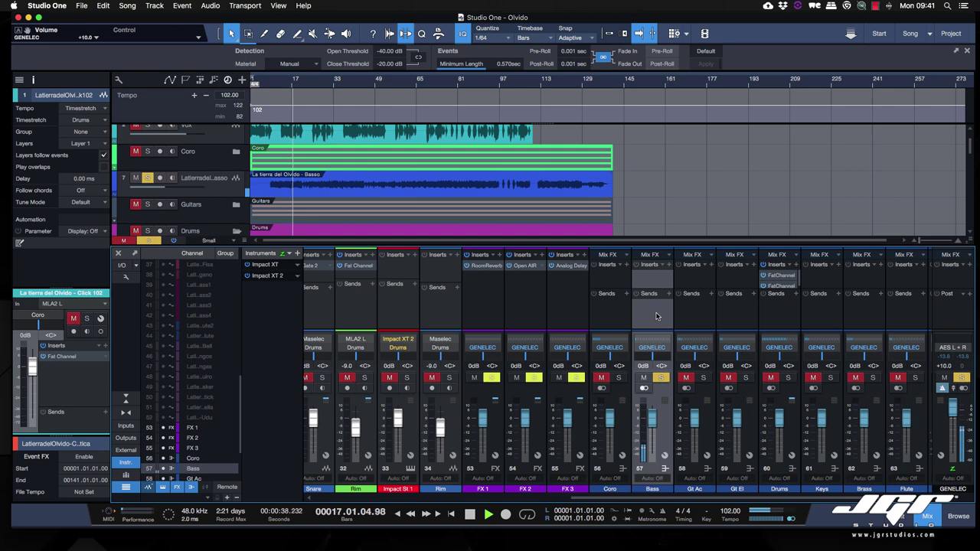
drag(667, 249, 670, 200)
click(669, 201)
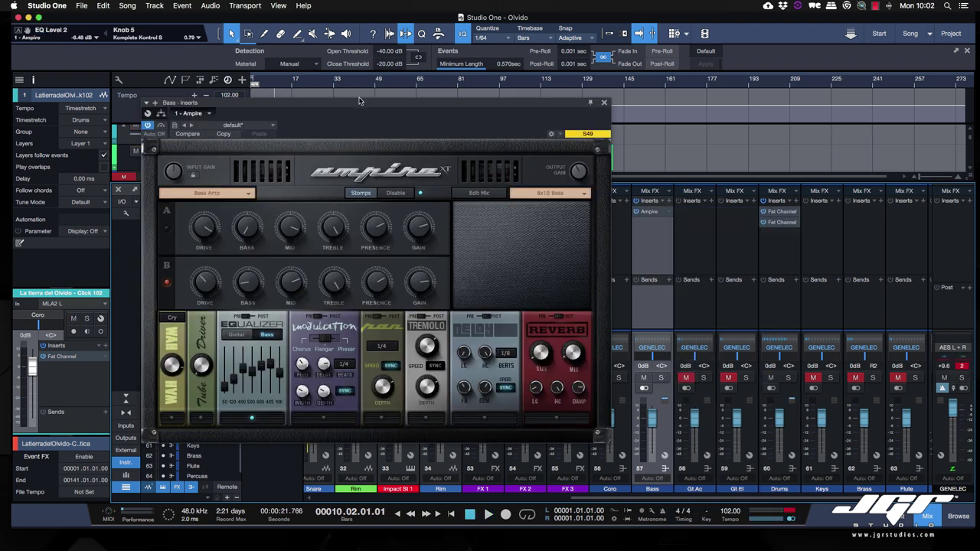
drag(361, 101, 369, 79)
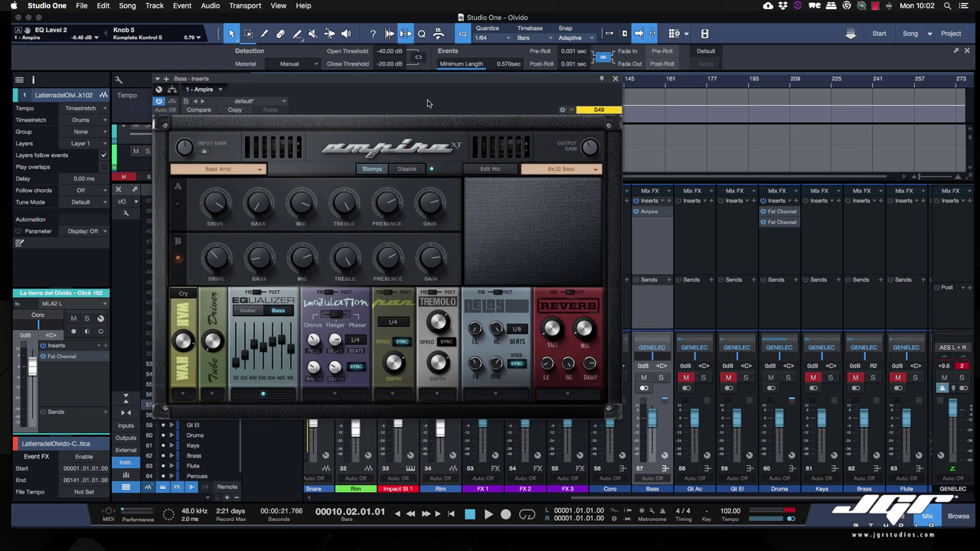
- Play the song, adjust Ampire's 50 Hz equalizer band, and compare amp channel A with channel B, leaving B active
key(space)
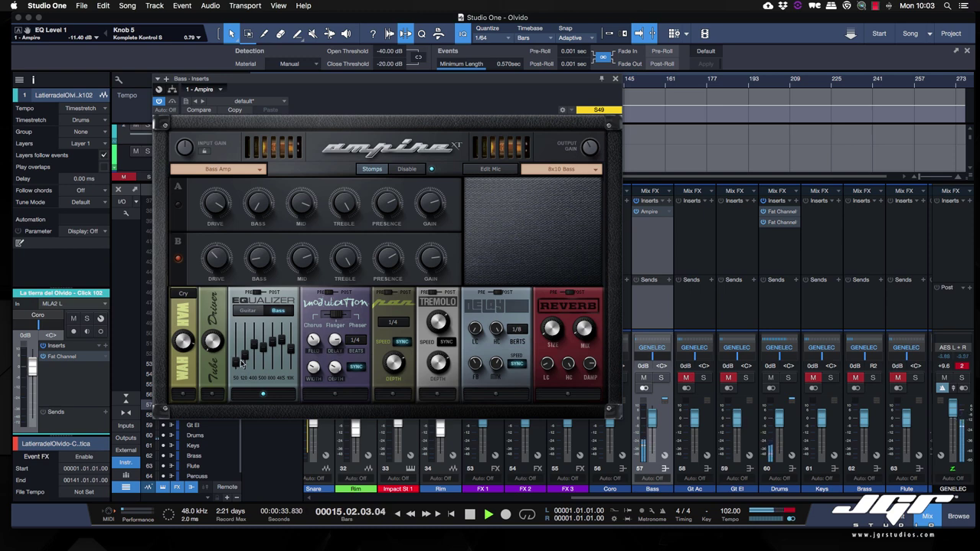
scroll(243, 356, up, 3)
click(178, 205)
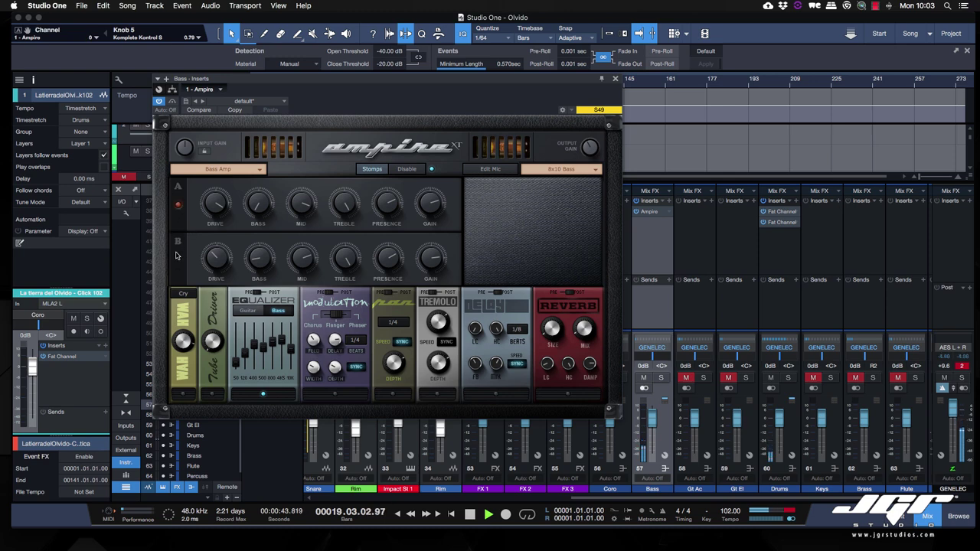
click(178, 258)
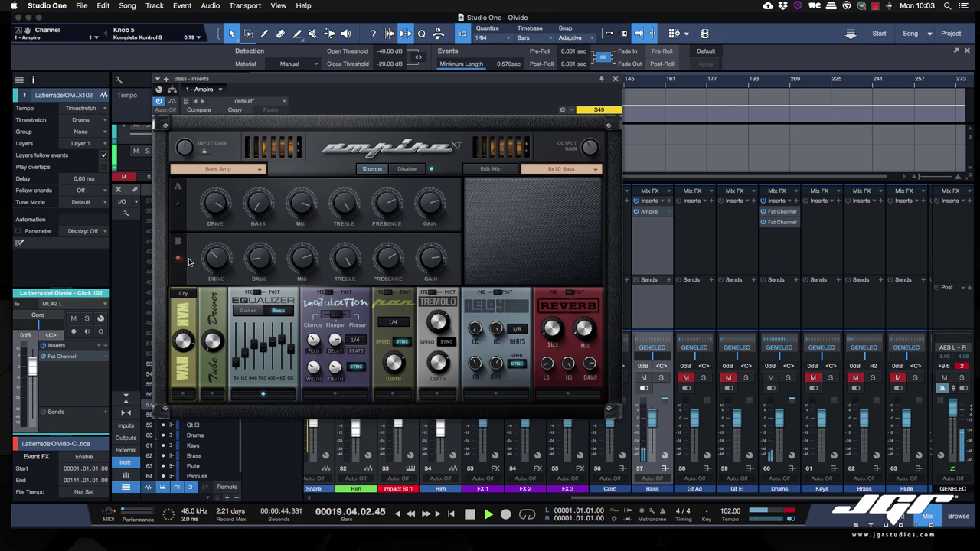
- Try the 2x10 Bass cabinet while adjusting channel B's gain, and return to the 8x10 Bass cabinet
click(595, 171)
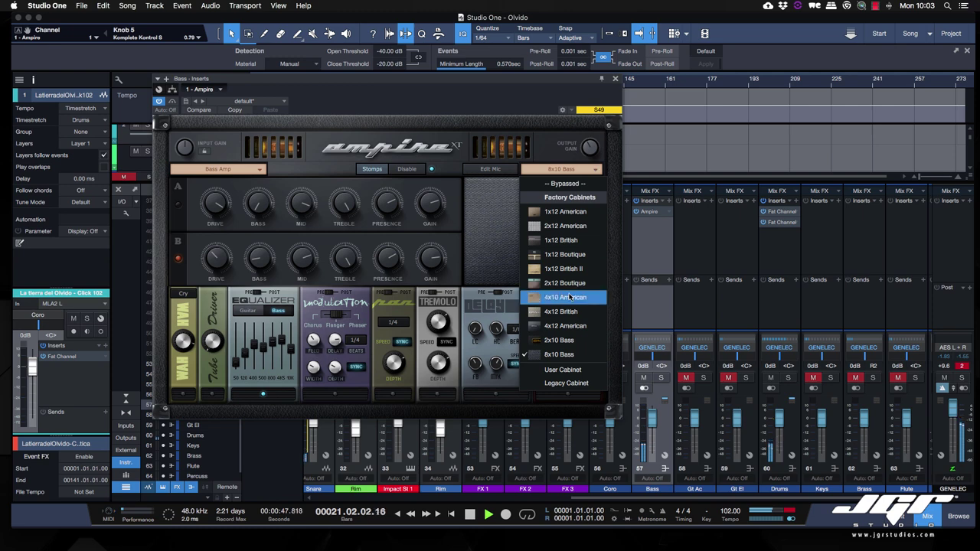
click(561, 340)
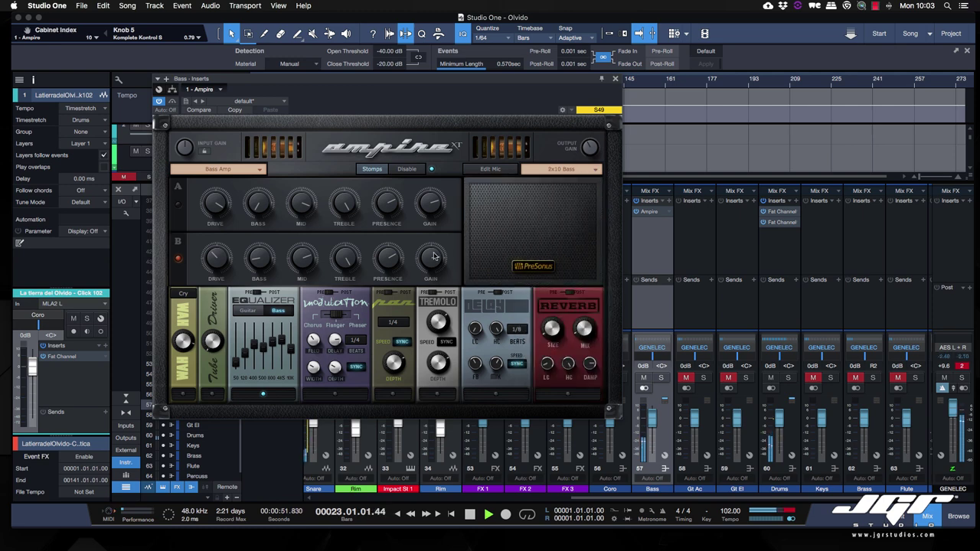
drag(423, 258, 423, 293)
click(587, 170)
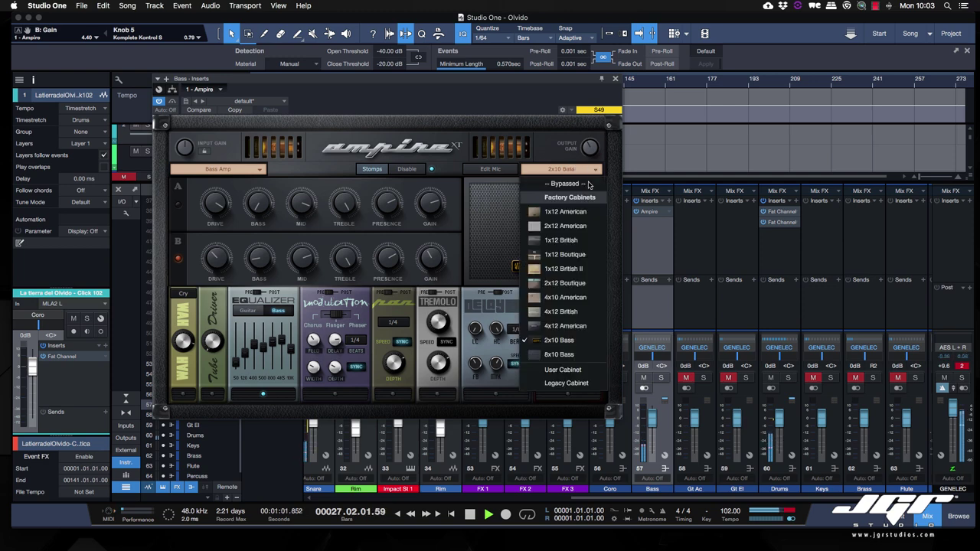
click(568, 356)
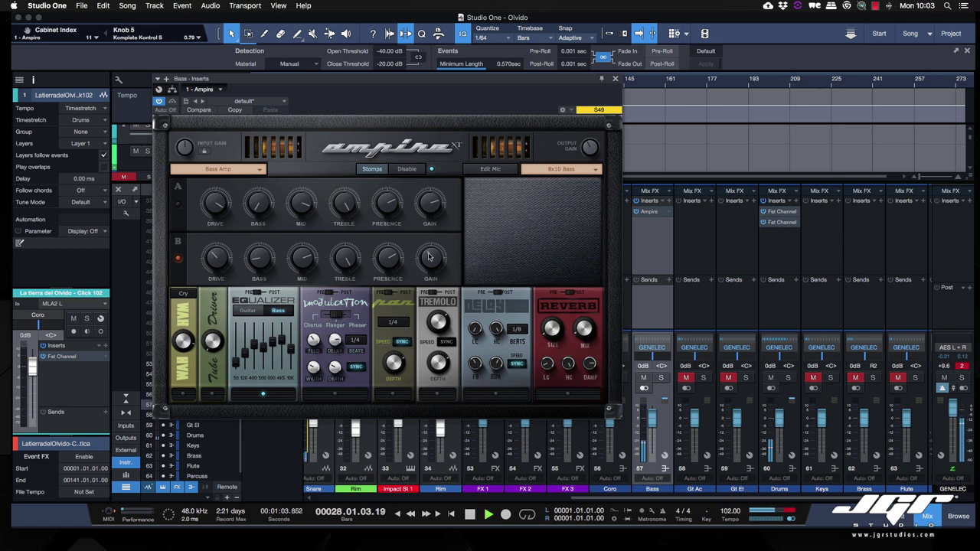
- Fine-tune channel B's gain, bass and mid by ear, reshape the bass equalizer's bands, and stop playback
drag(430, 269, 426, 235)
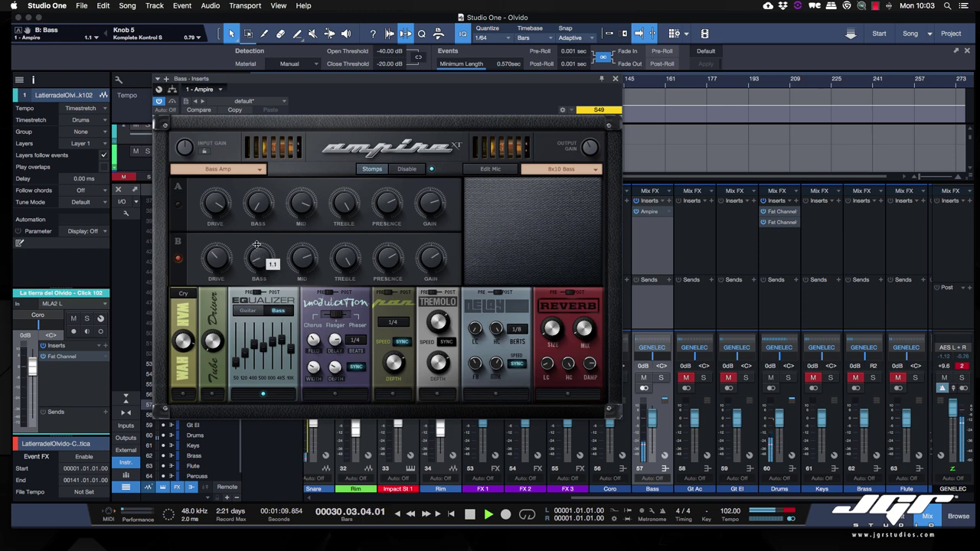
mouse_move(298, 258)
mouse_down()
mouse_move(297, 239)
mouse_move(299, 251)
mouse_up()
mouse_move(273, 342)
mouse_down()
mouse_move(273, 332)
mouse_move(281, 346)
mouse_move(266, 333)
mouse_move(264, 344)
mouse_up()
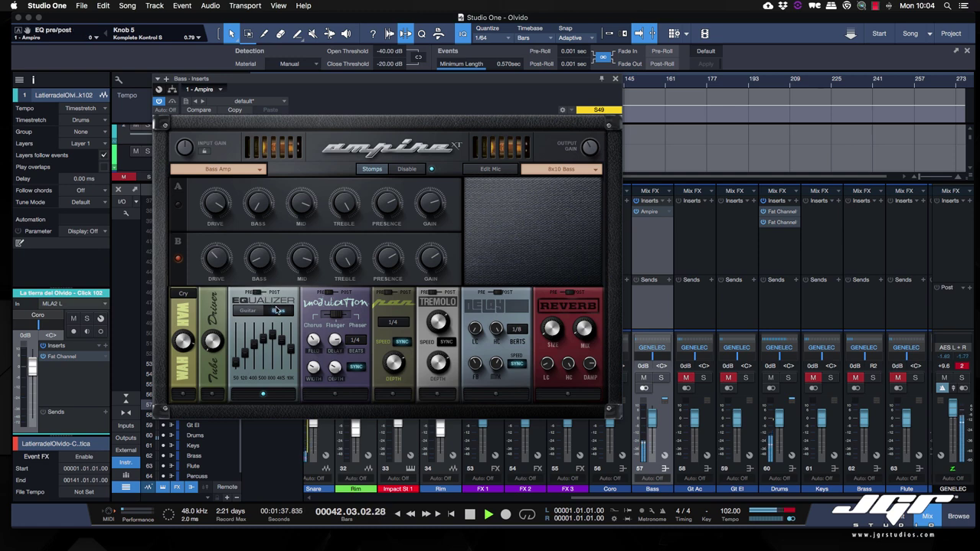
click(279, 311)
key(space)
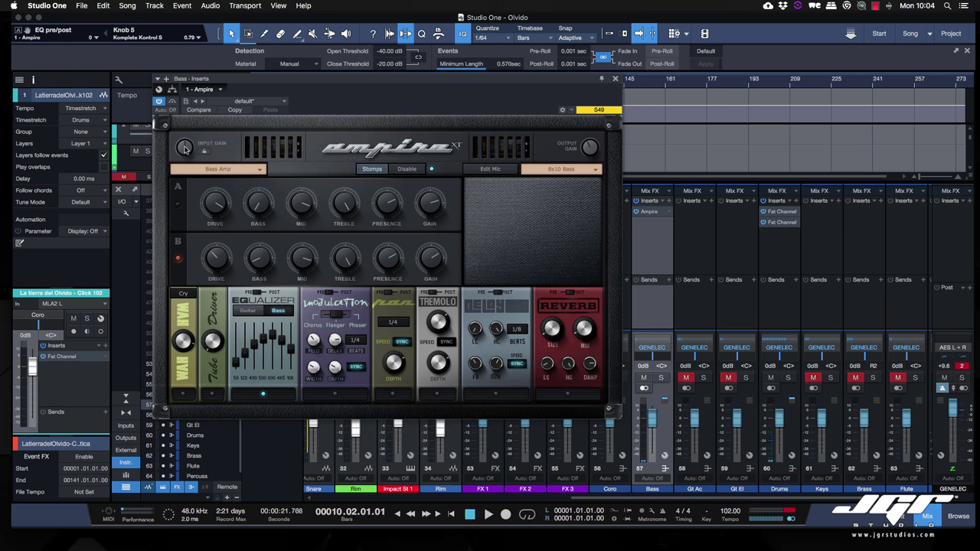
- Review Ampire's input and output gain controls and toggle the stomps section off and on
mouse_move(184, 149)
mouse_move(589, 147)
click(372, 169)
click(372, 169)
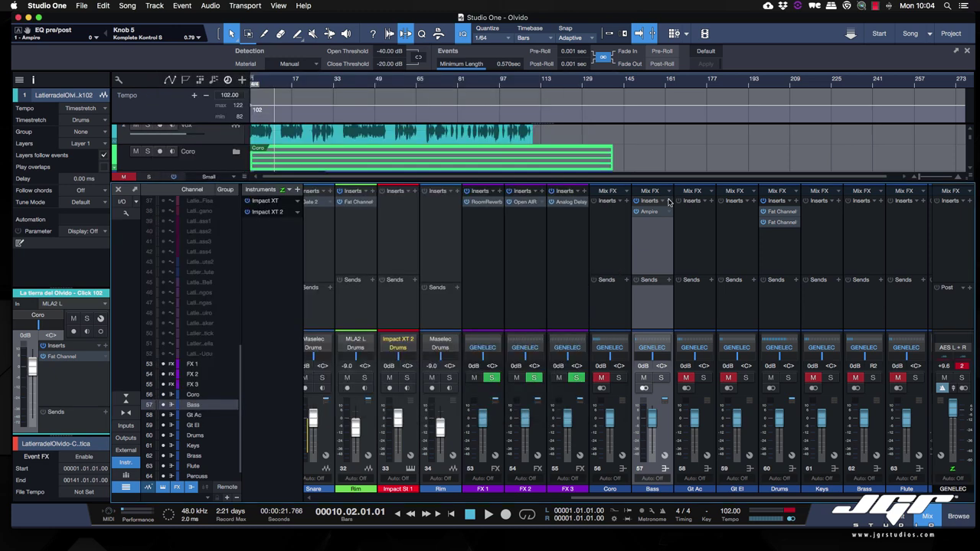
- Add a Compressor to the Bass bus with a 3.4:1 ratio, -26.76 dB threshold and 0.10 dB knee during playback
click(667, 202)
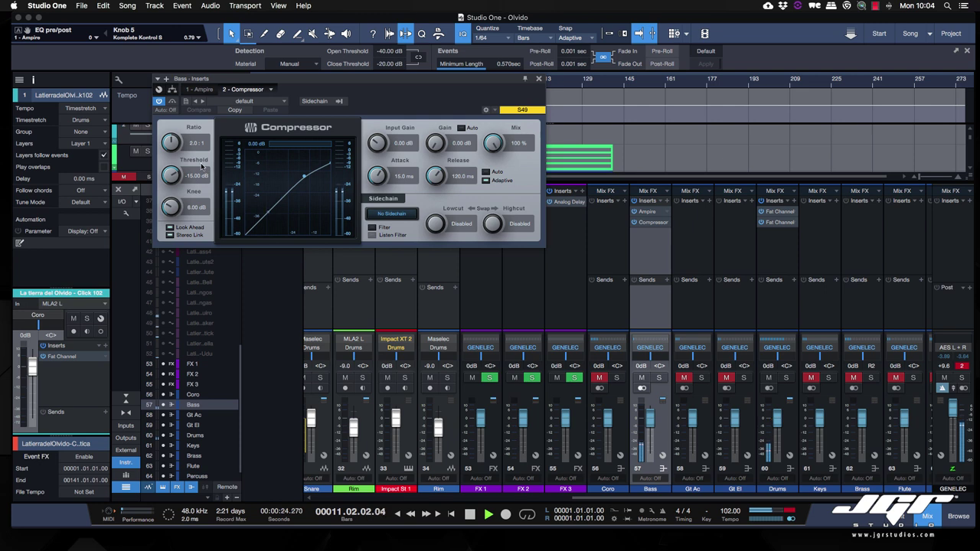
key(space)
drag(170, 178, 183, 286)
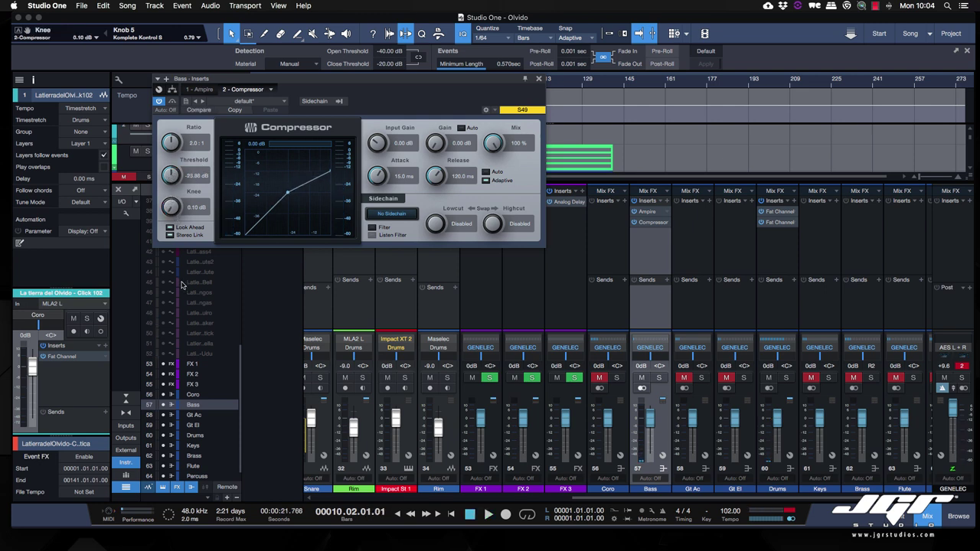
drag(170, 152, 164, 135)
key(space)
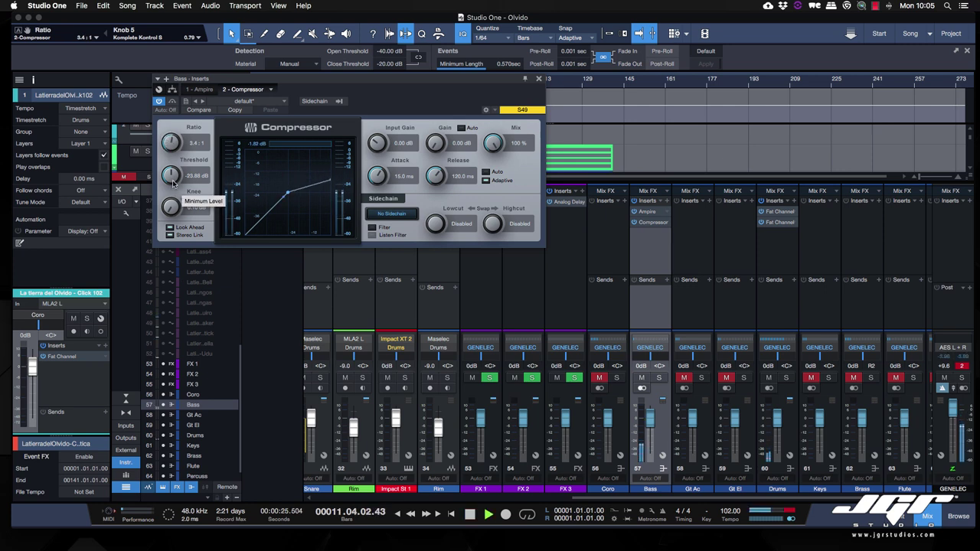
drag(169, 176, 169, 178)
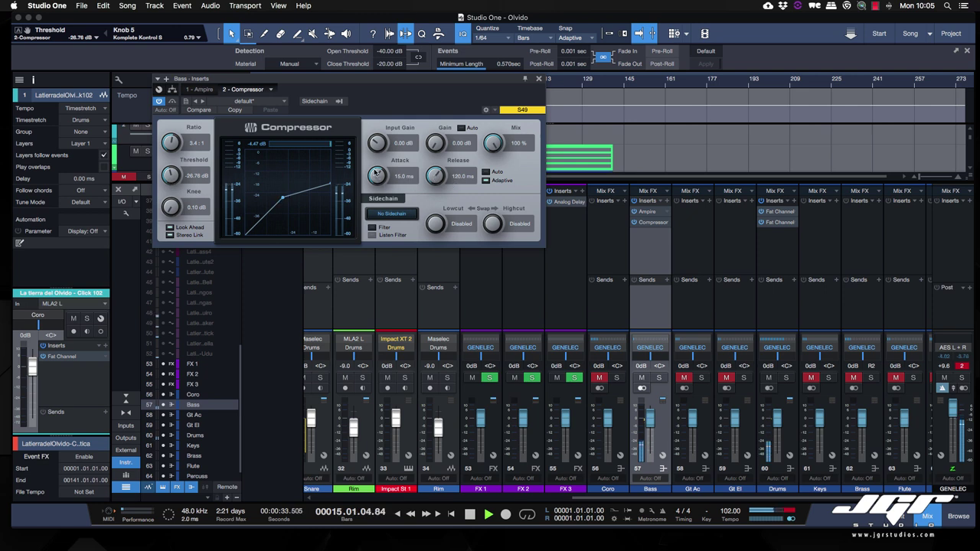
- Set the compressor's attack to 1.35 ms and its release to 18.6 ms, and close the plug-in window
drag(376, 173, 378, 200)
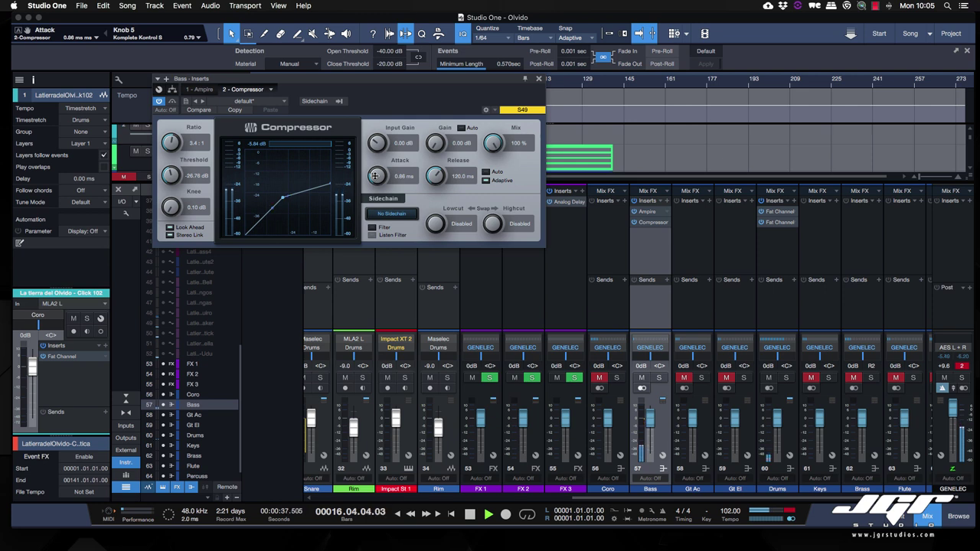
drag(375, 176, 435, 204)
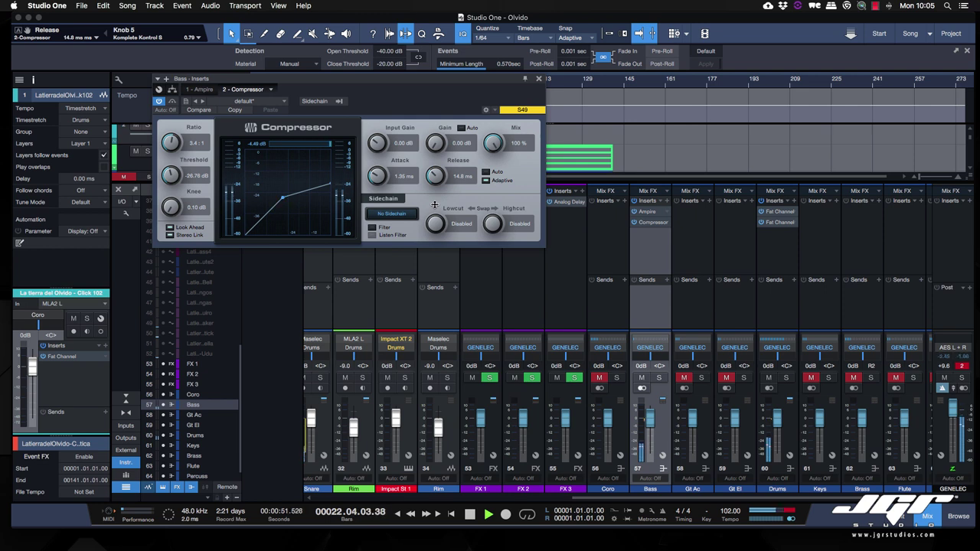
drag(434, 205, 434, 202)
drag(434, 202, 434, 202)
click(539, 79)
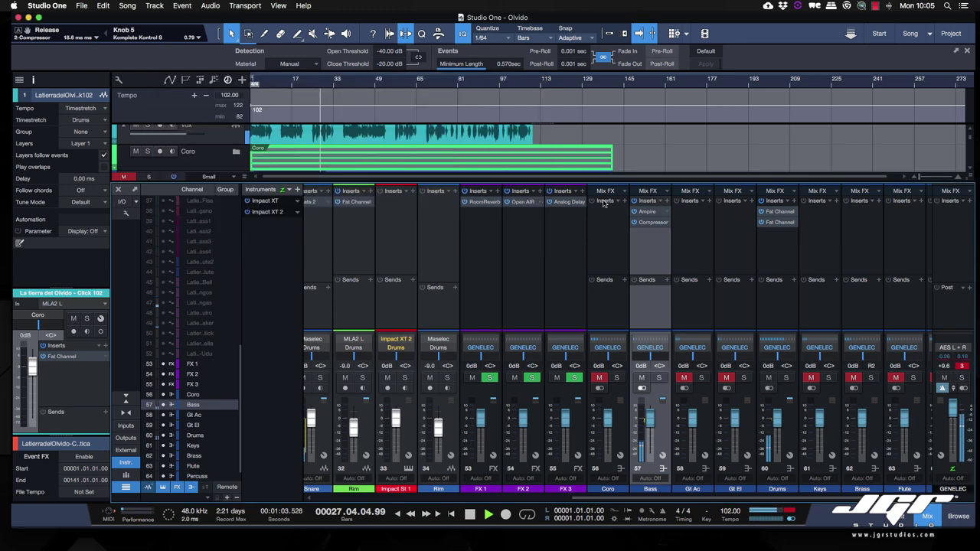
- Find Room Reverb by searching "room", add it to the Bass bus, and lower its dry/wet mix to 14.0 %
click(665, 201)
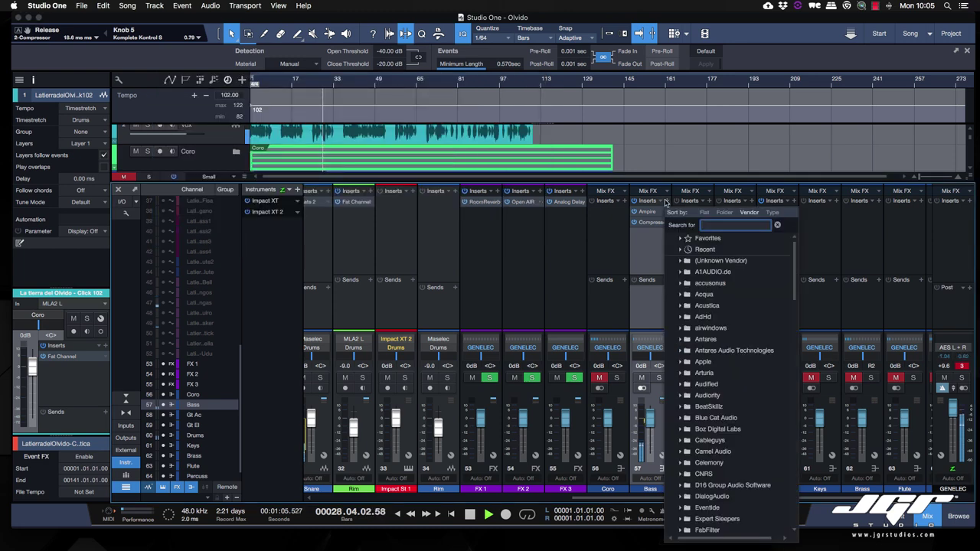
text(ro)
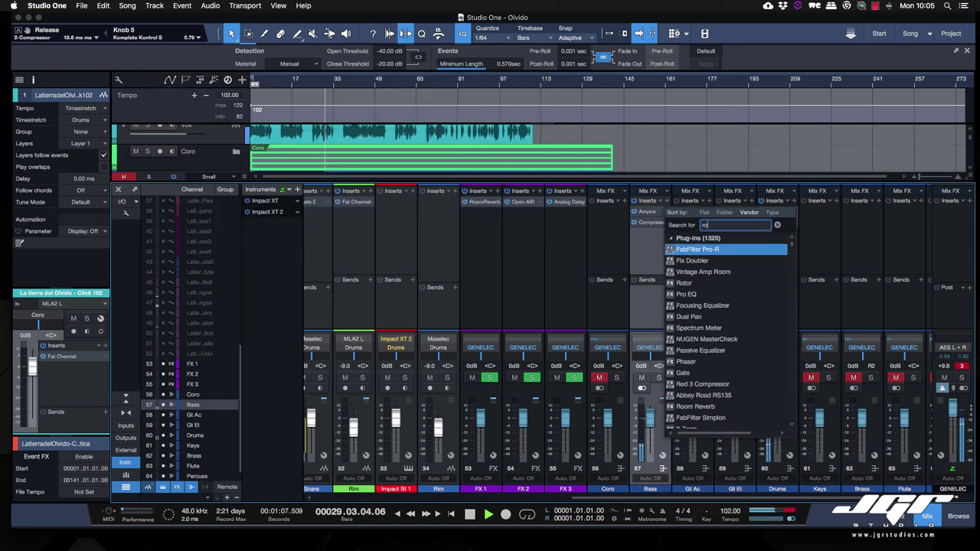
text(om)
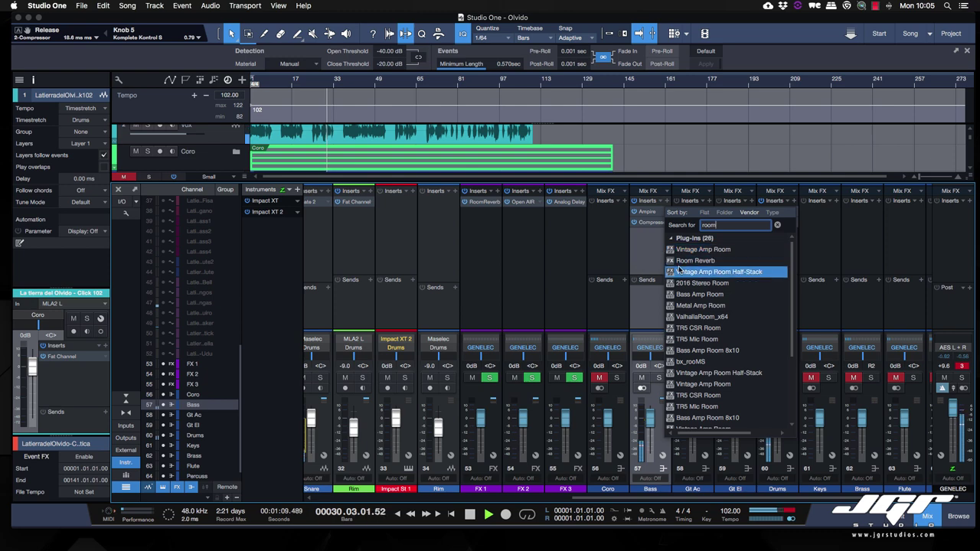
click(682, 260)
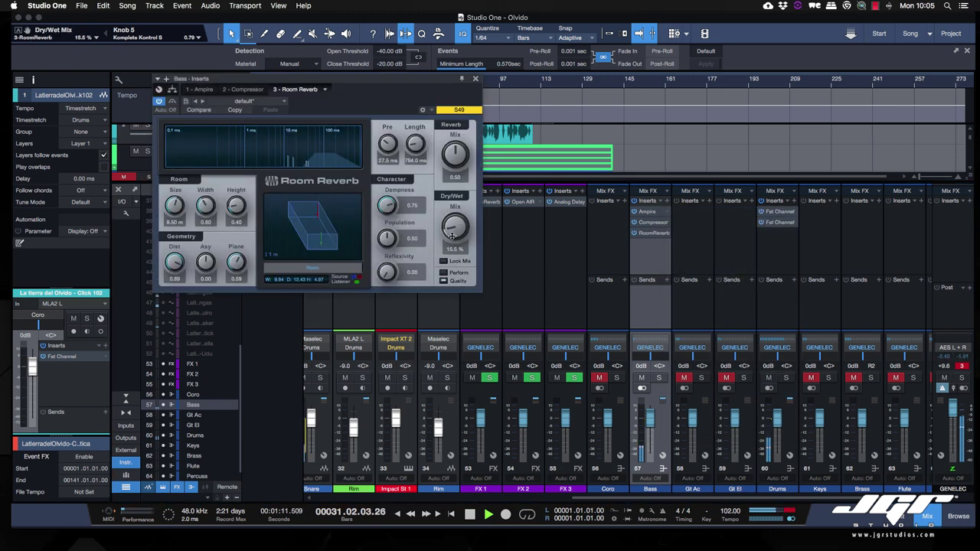
scroll(451, 237, down, 2)
- Compare the bass with Room Reverb bypassed and active, set the dry/wet mix to 13.5 %, and close the plug-in
click(173, 103)
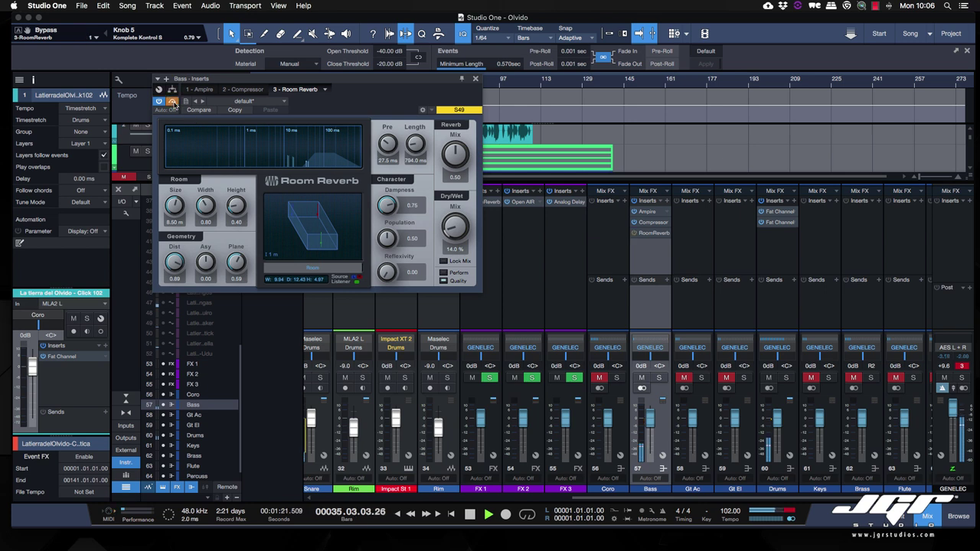
click(173, 103)
scroll(454, 228, down, 1)
click(475, 79)
- Play the song from about bar 18 with the Basso track zoomed in and the Split tool active to find the bass entry
click(727, 273)
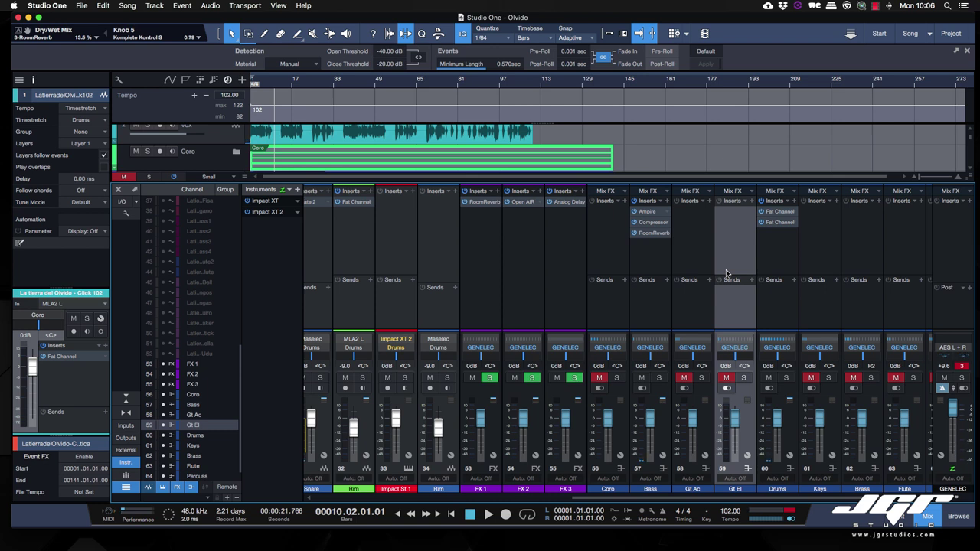
scroll(644, 161, down, 3)
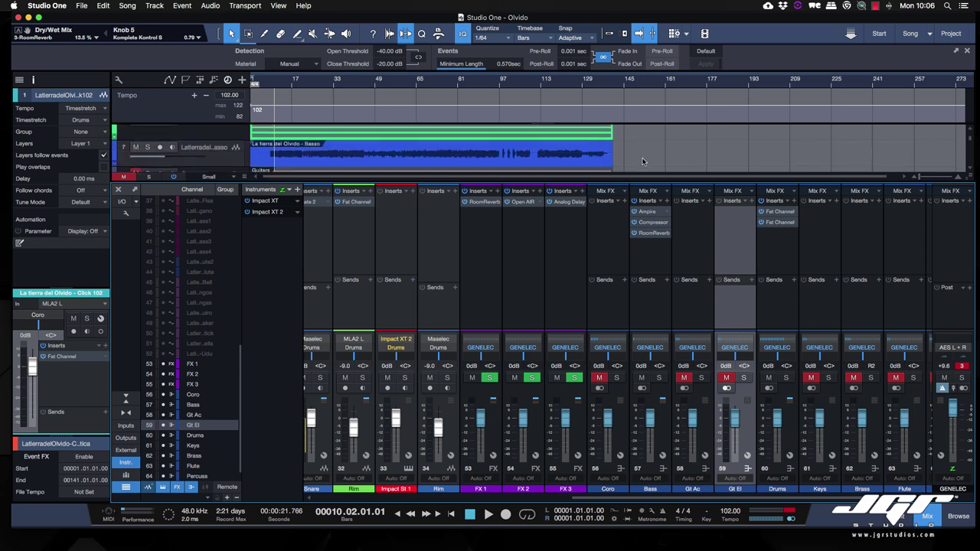
scroll(643, 161, up, 2)
scroll(643, 161, down, 1)
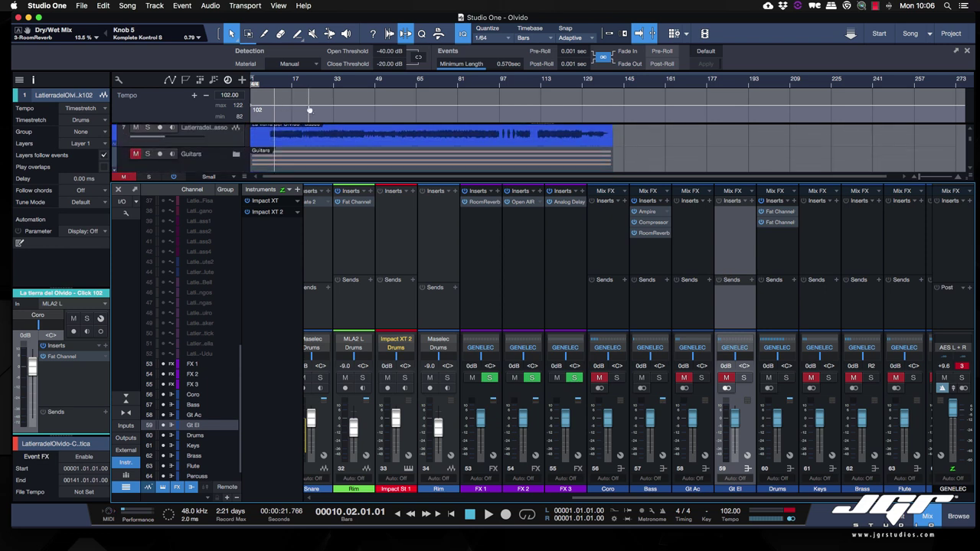
key(space)
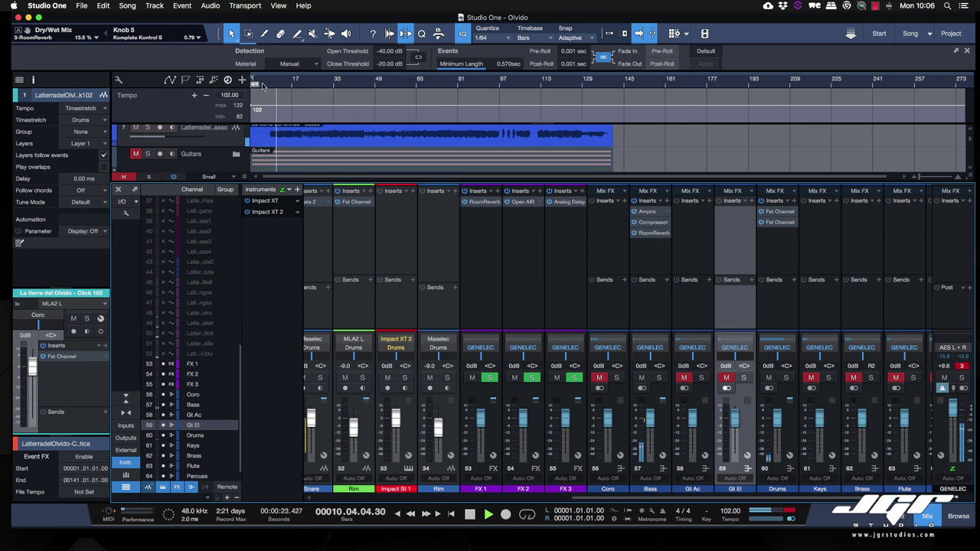
key(3)
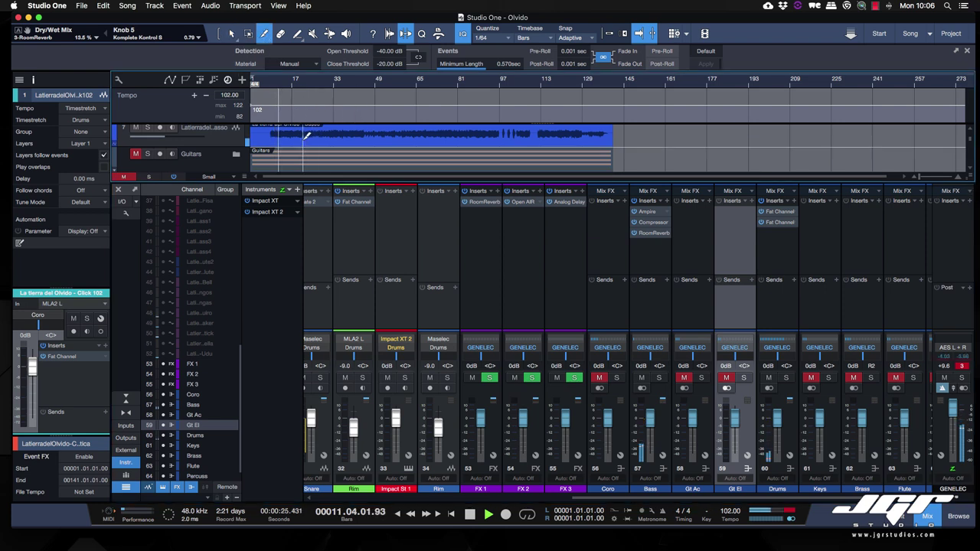
key(e)
key(e)
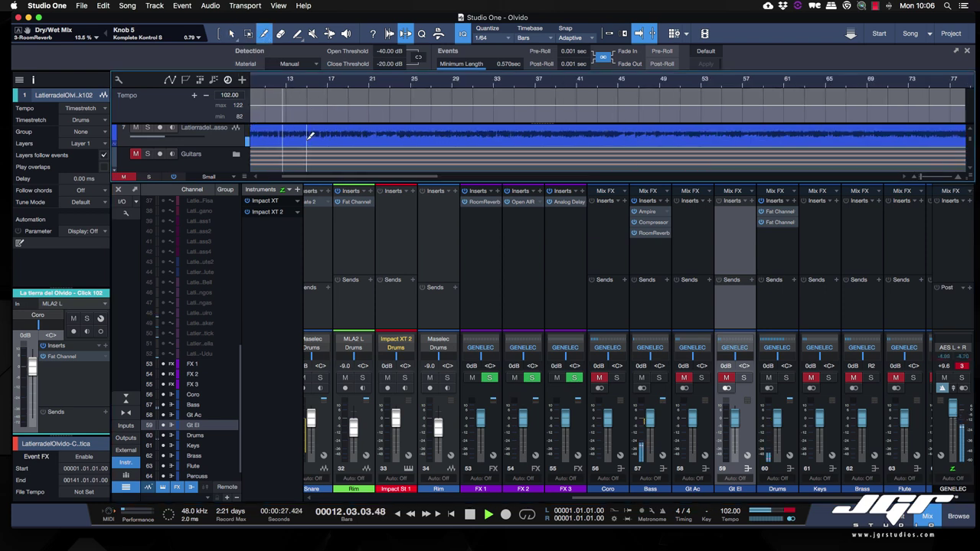
click(345, 84)
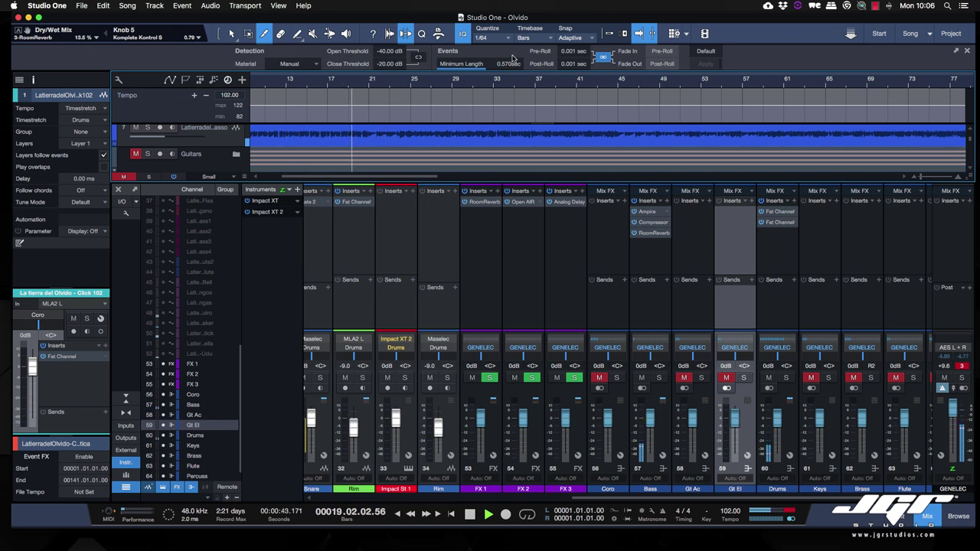
- Set the quantize value to 1/4, stop playback, and split the Basso event at bar 21
click(496, 37)
click(513, 108)
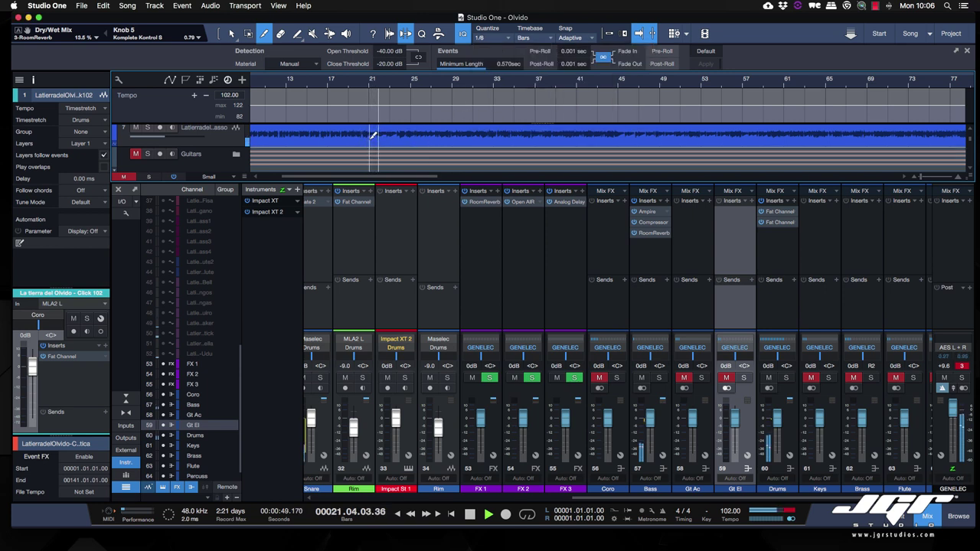
click(488, 38)
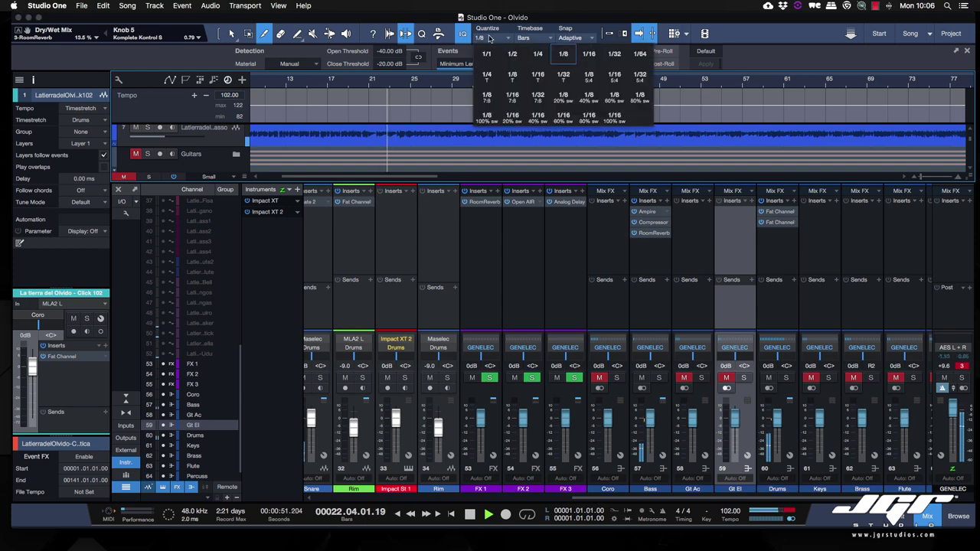
click(538, 54)
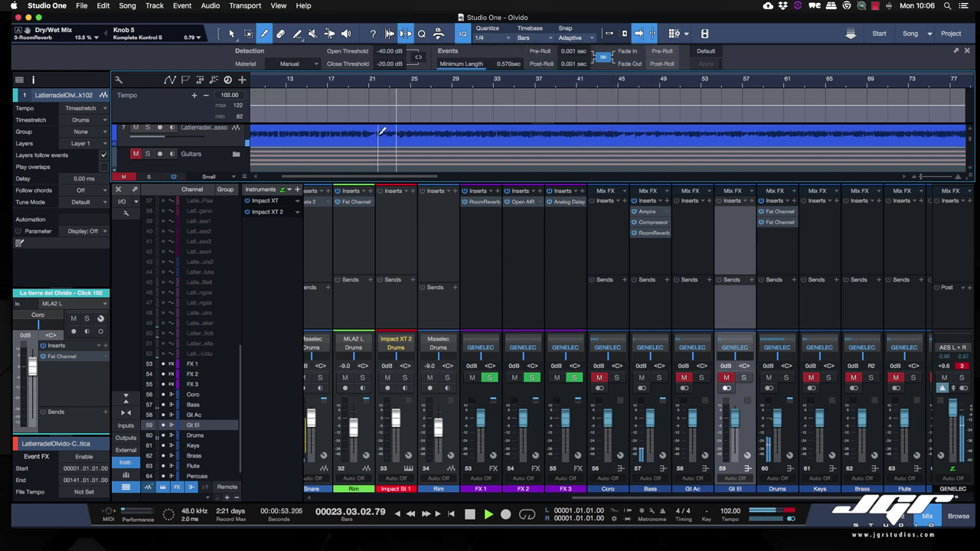
key(space)
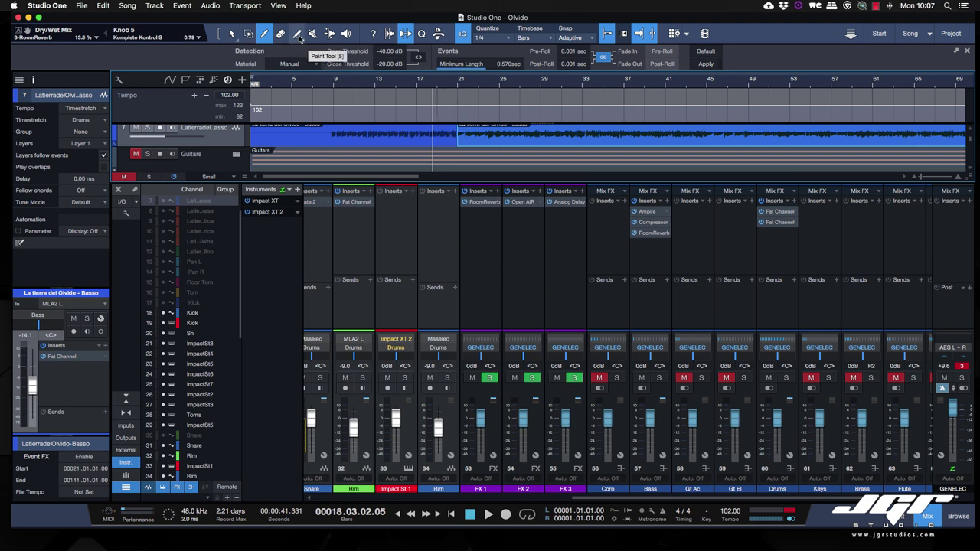
- Mute the part of the Basso event before bar 21 with the Mute tool, and play the song across the bass entry
scroll(341, 88, right, 15)
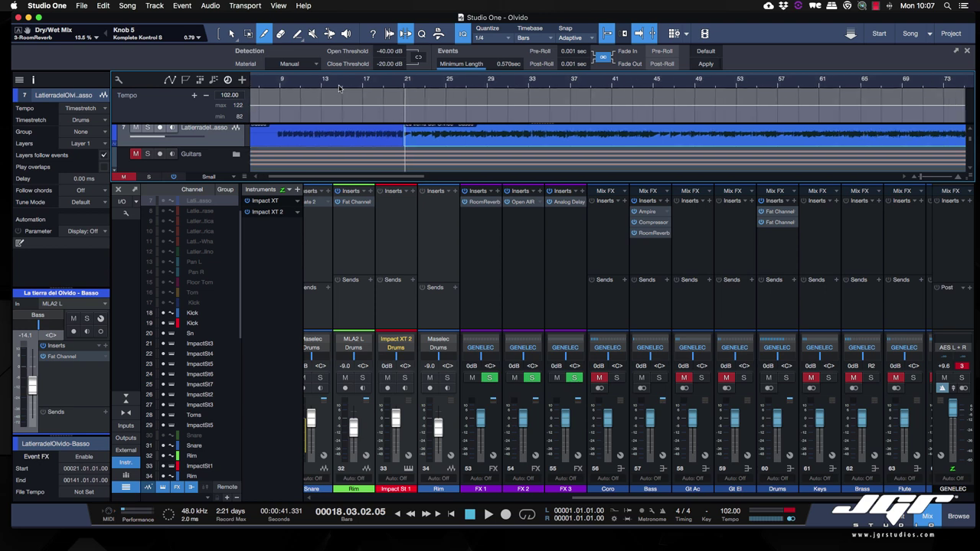
scroll(341, 88, left, 15)
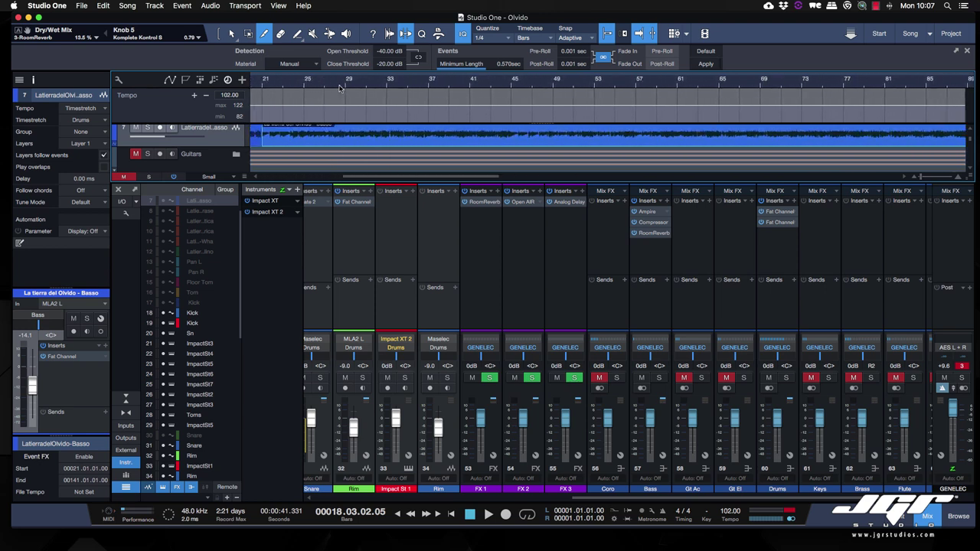
click(312, 33)
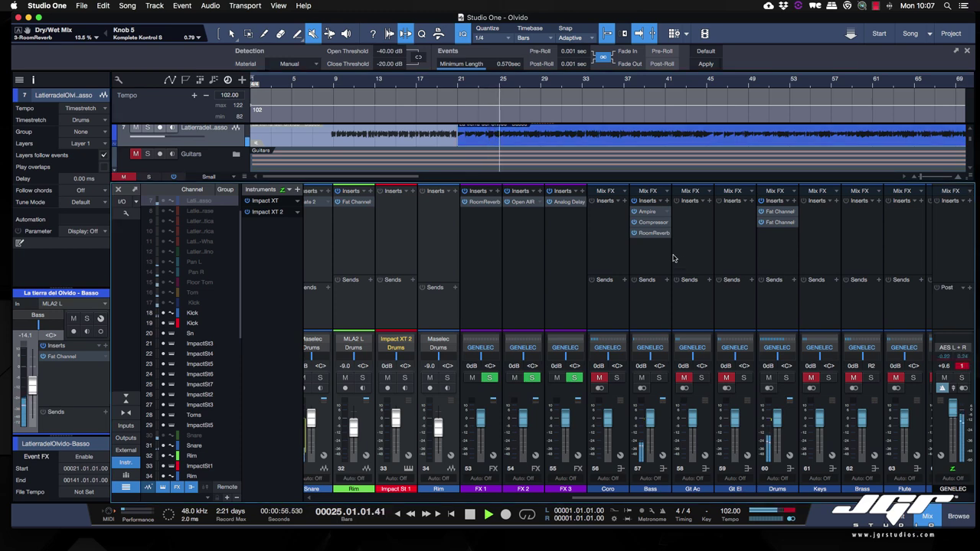
scroll(760, 320, right, 2)
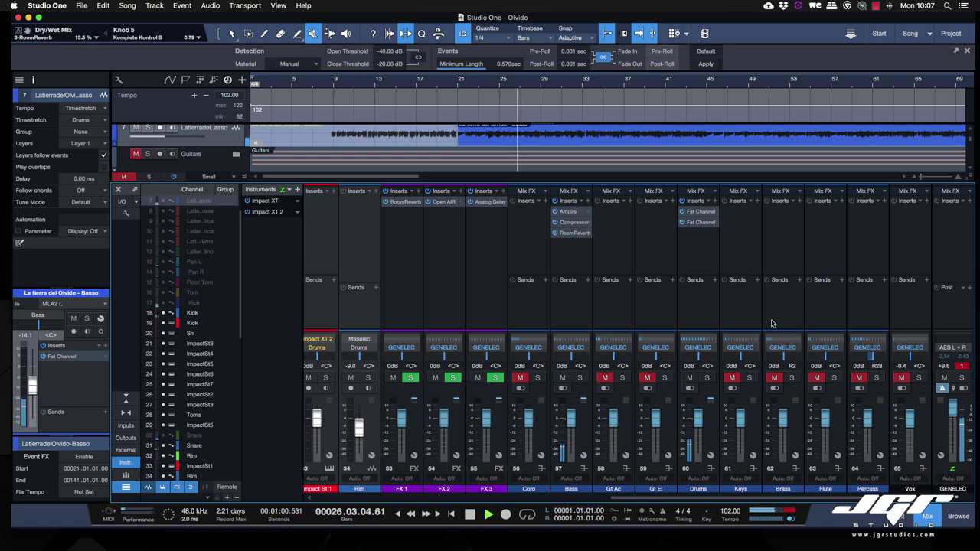
key(space)
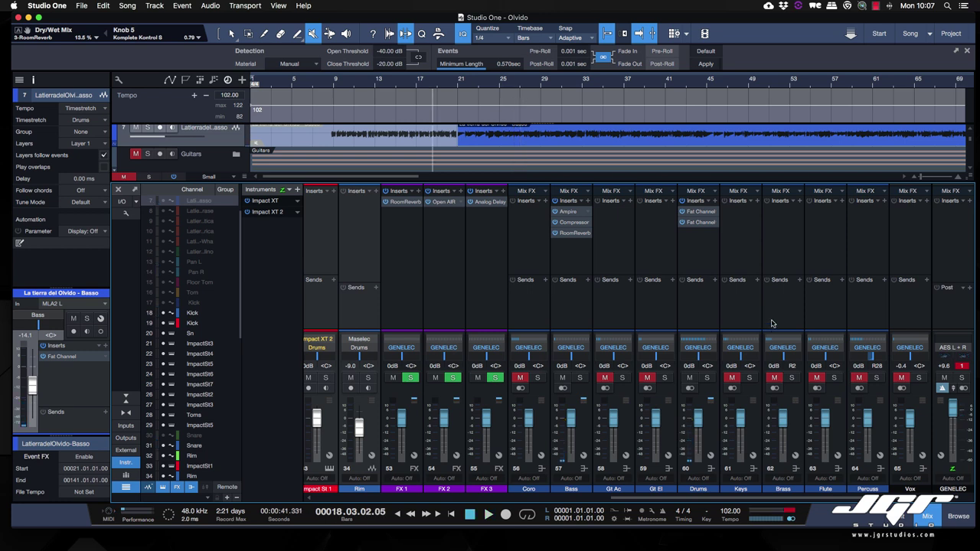